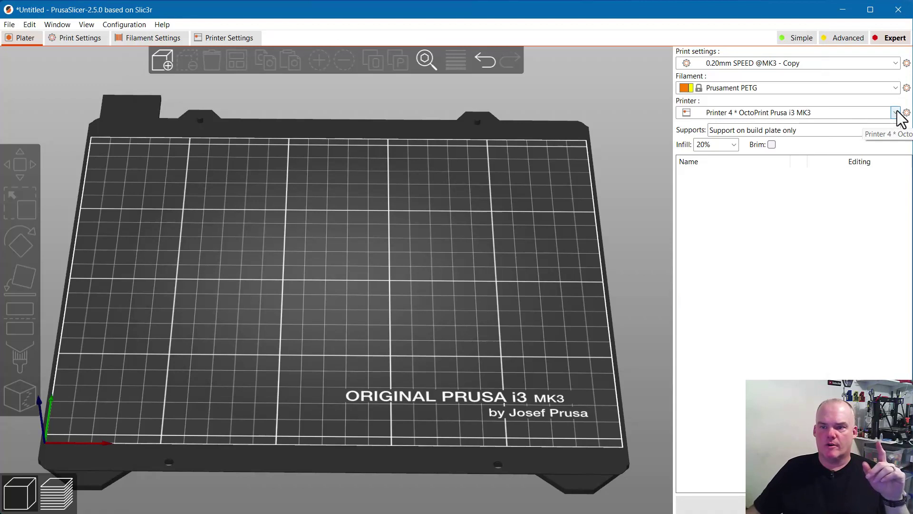
Select Printer 1 * OctoPrint Maker Select with the eSun Pla Plus filament and the Maker Select Test print settings
left_click(895, 112)
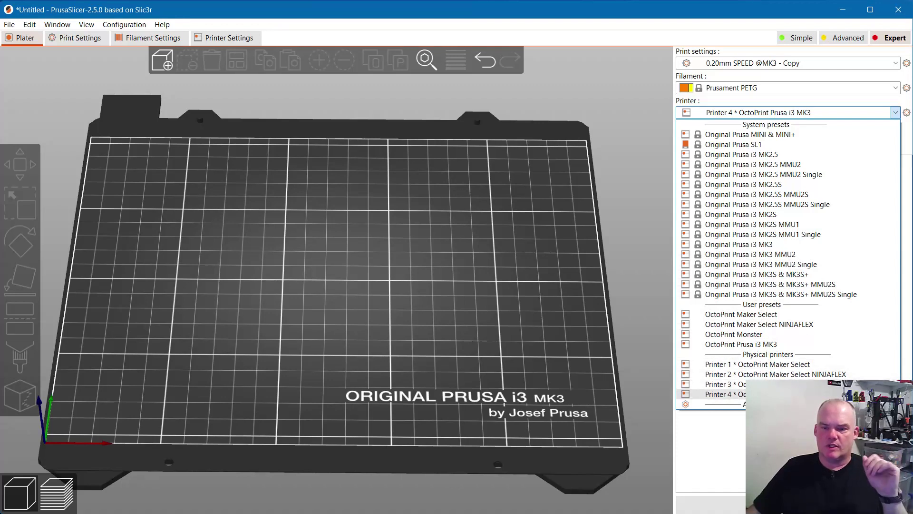
left_click(786, 364)
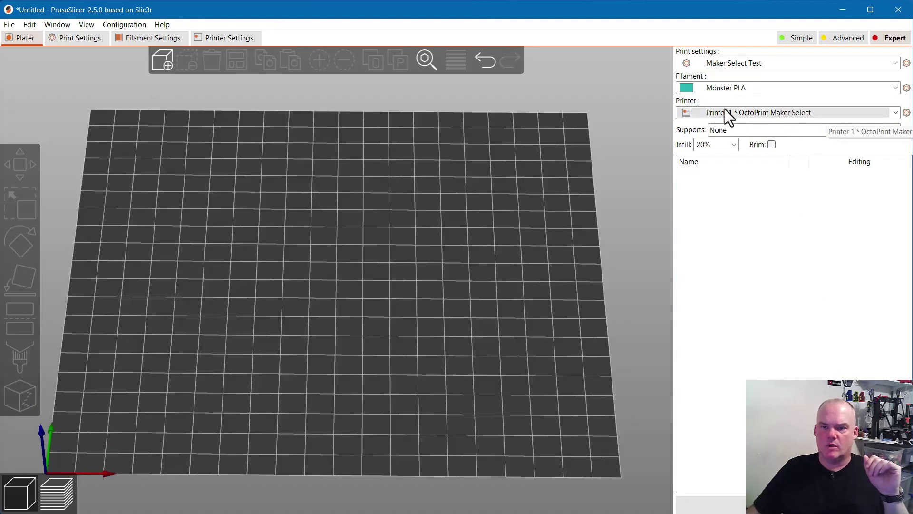
left_click(771, 87)
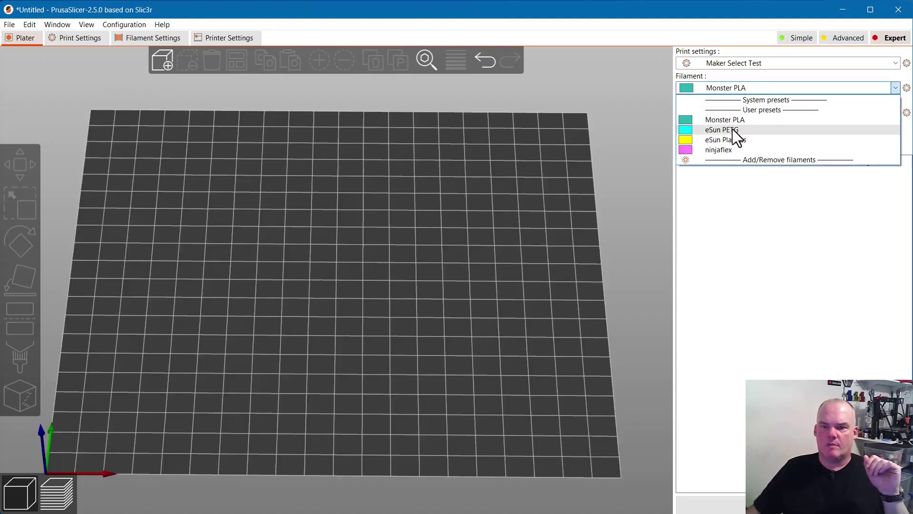
left_click(738, 141)
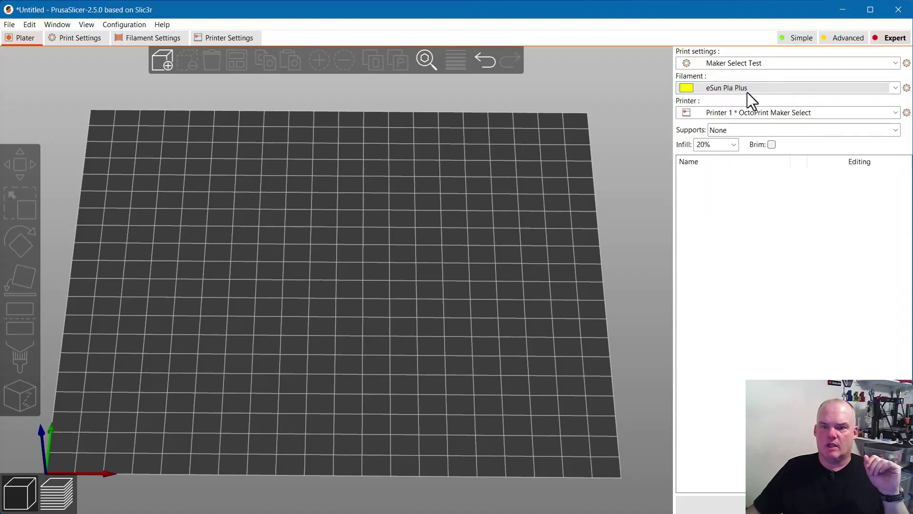
left_click(797, 64)
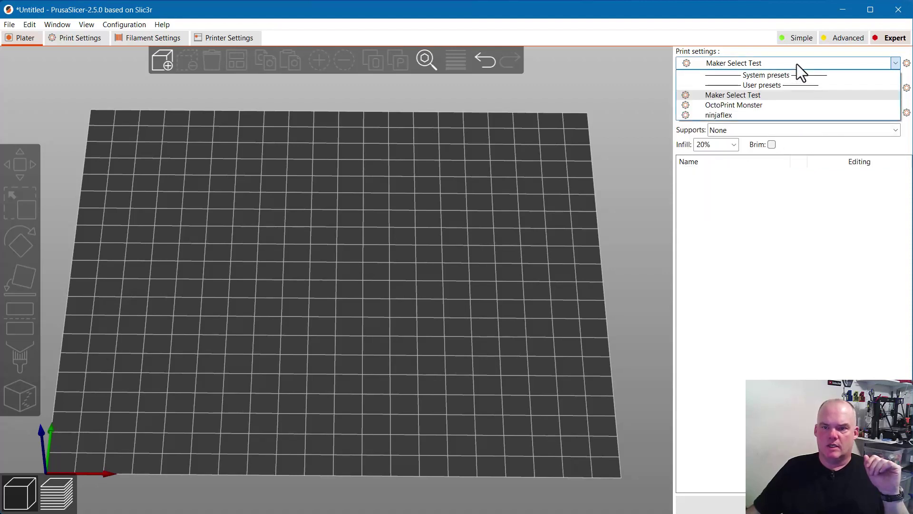
left_click(744, 94)
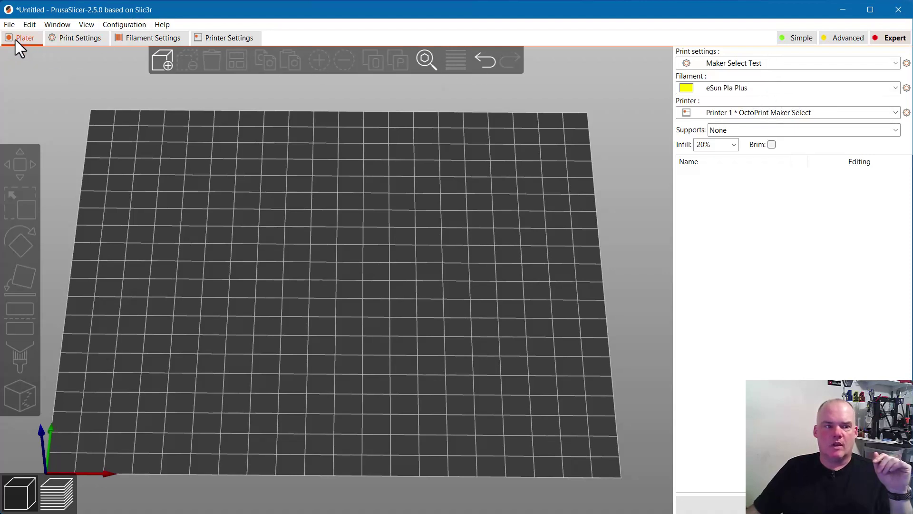
Open the Maker Select Test print settings and look through the support material, raft and interface options
left_click(81, 39)
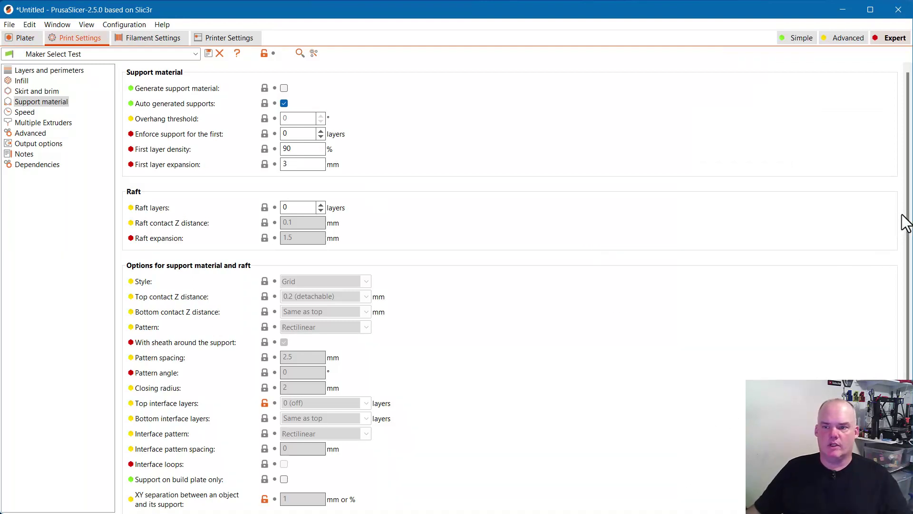
scroll(904, 155, "down", 2)
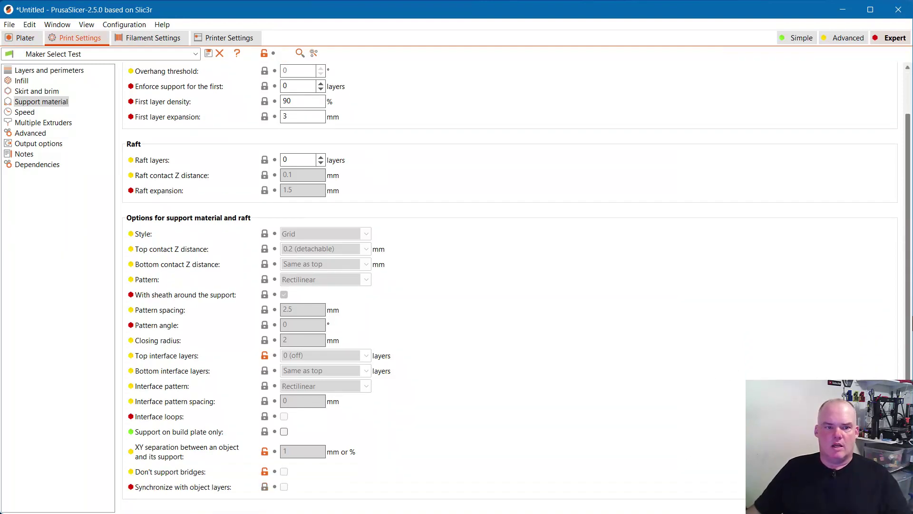
scroll(517, 285, "up", 2)
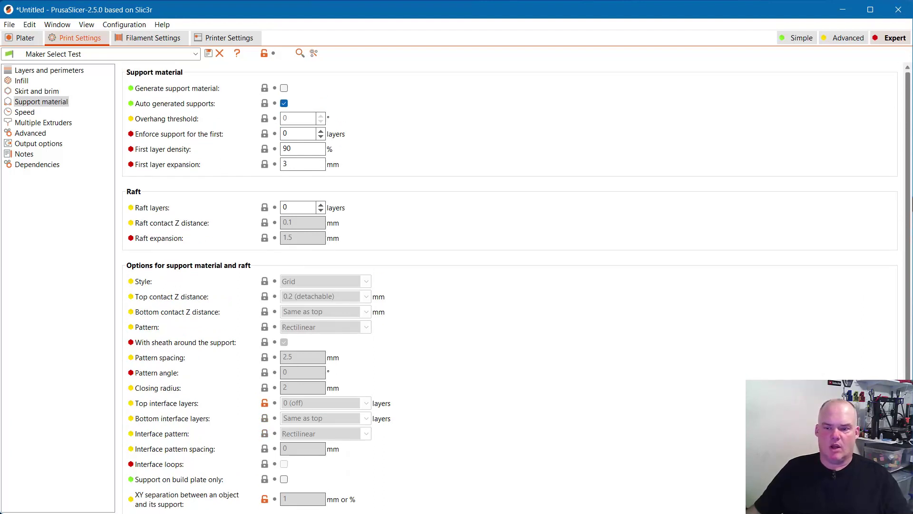
scroll(903, 299, "down", 2)
scroll(898, 224, "up", 2)
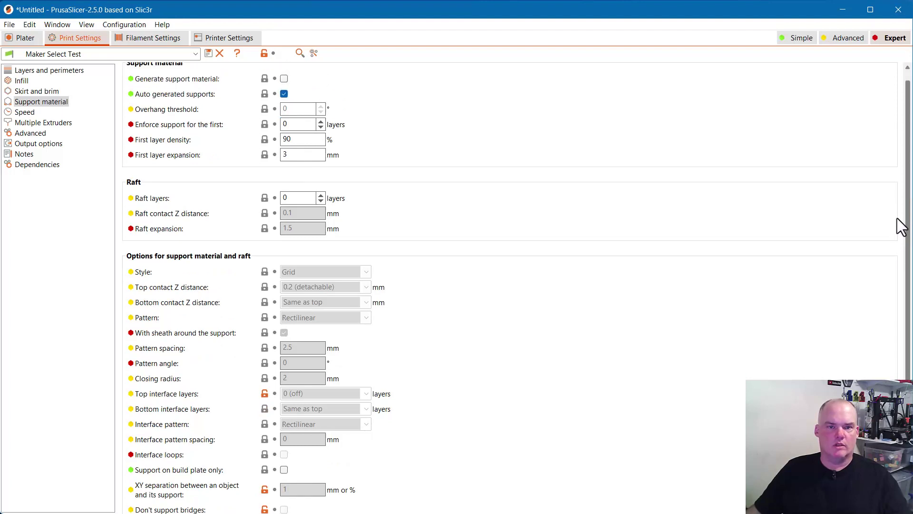
scroll(901, 226, "up", 1)
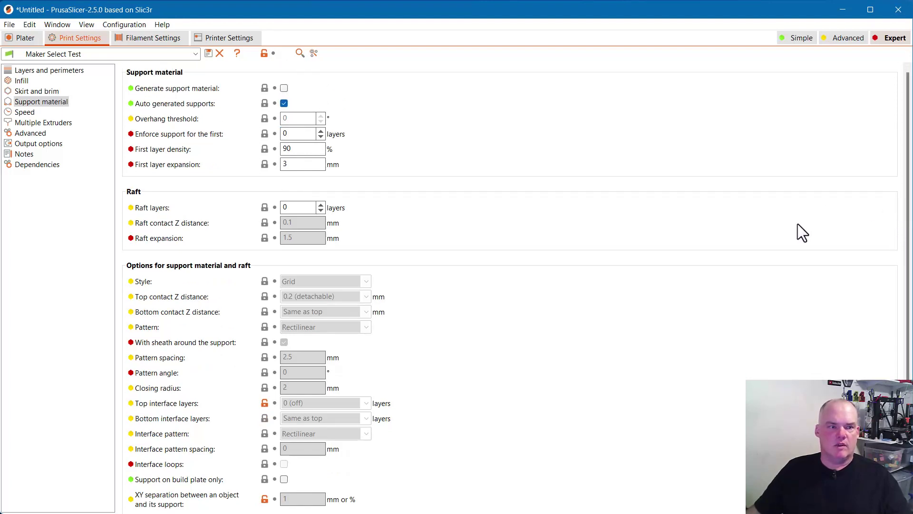
Examine the print profile's layers and perimeters, infill, and skirt and brim settings
left_click(41, 70)
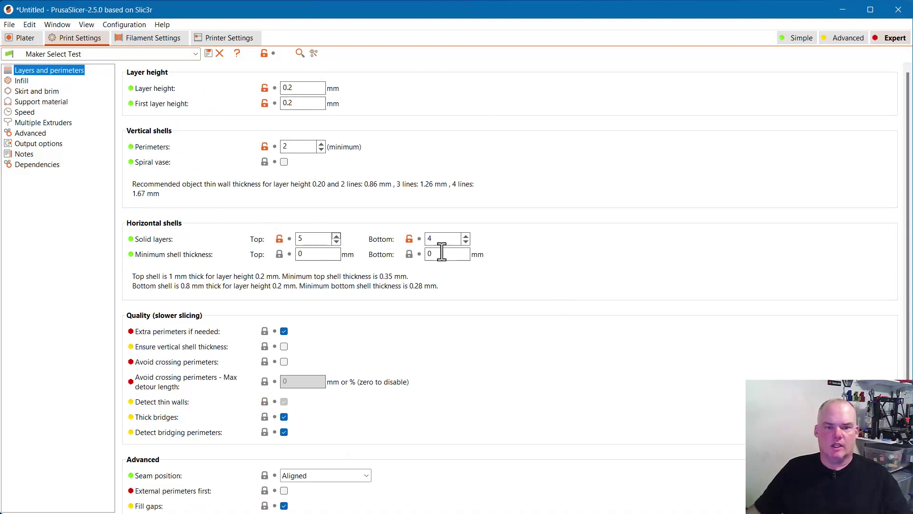
scroll(219, 317, "down", 3)
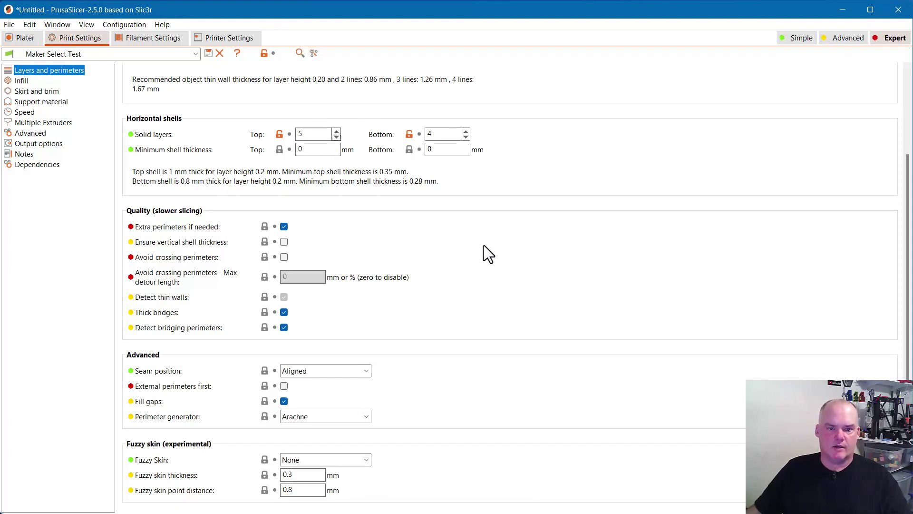
scroll(547, 288, "up", 1)
scroll(546, 288, "up", 3)
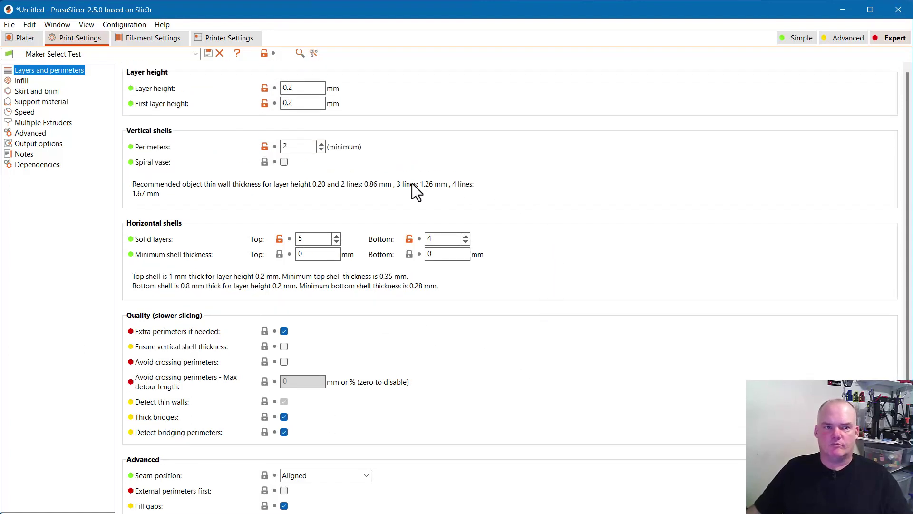
left_click(20, 81)
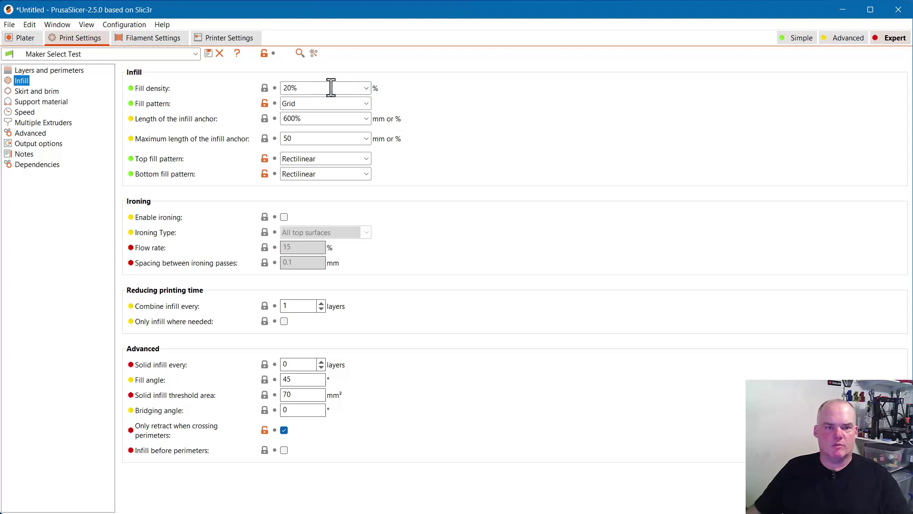
left_click(39, 90)
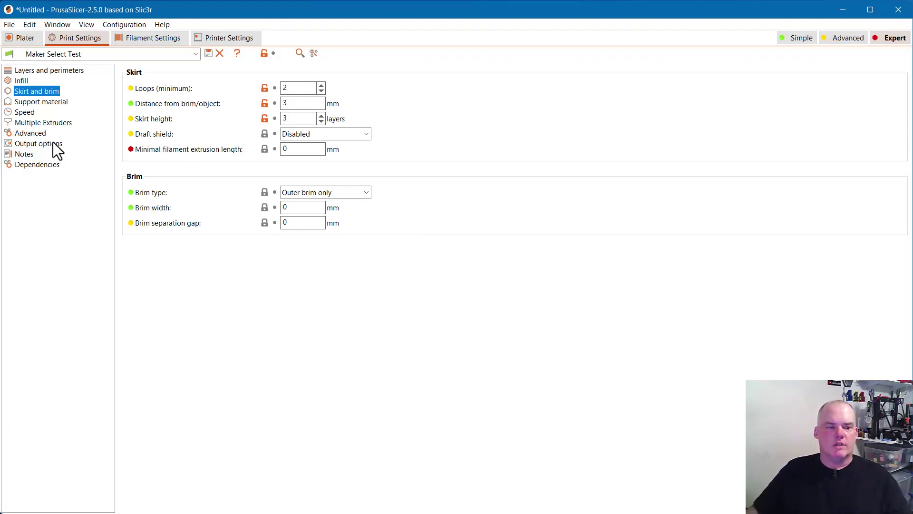
Enable support material generation, review its overhang, raft and pattern options, and disable generation again
left_click(38, 102)
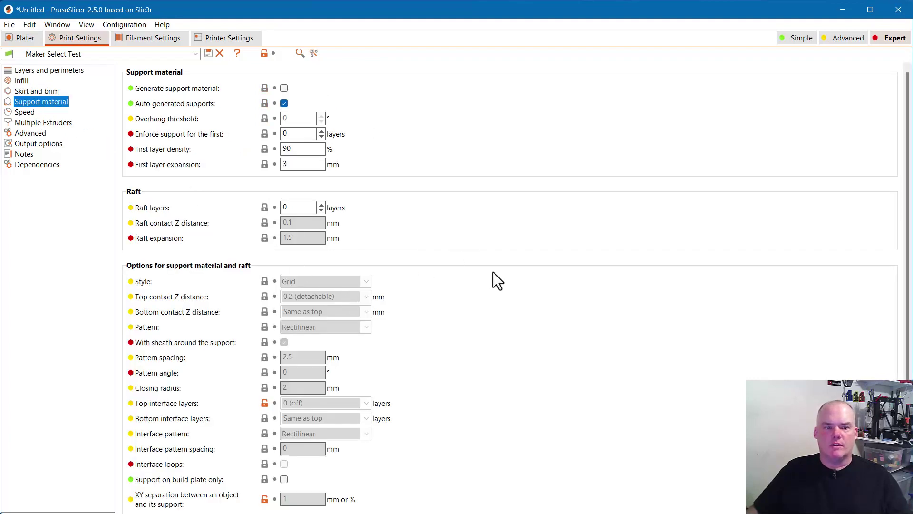
left_click(284, 88)
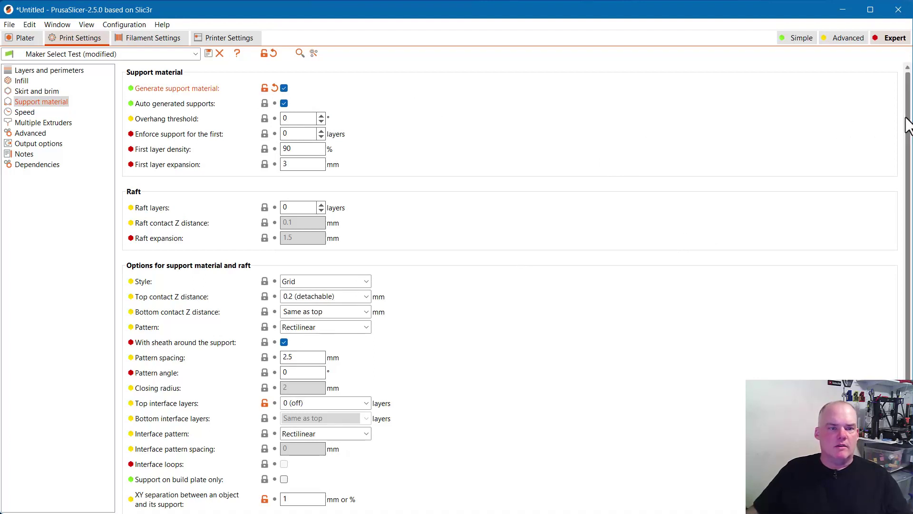
scroll(909, 124, "down", 3)
scroll(357, 119, "up", 2)
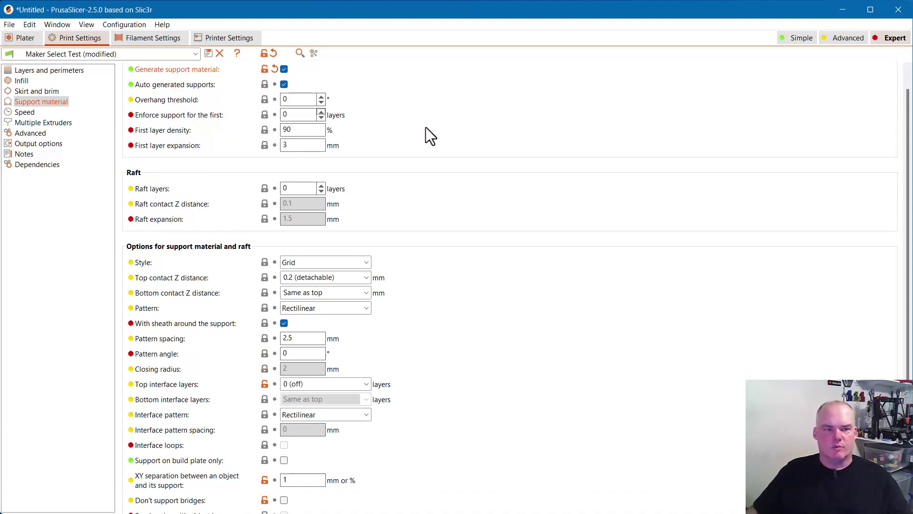
left_click(321, 102)
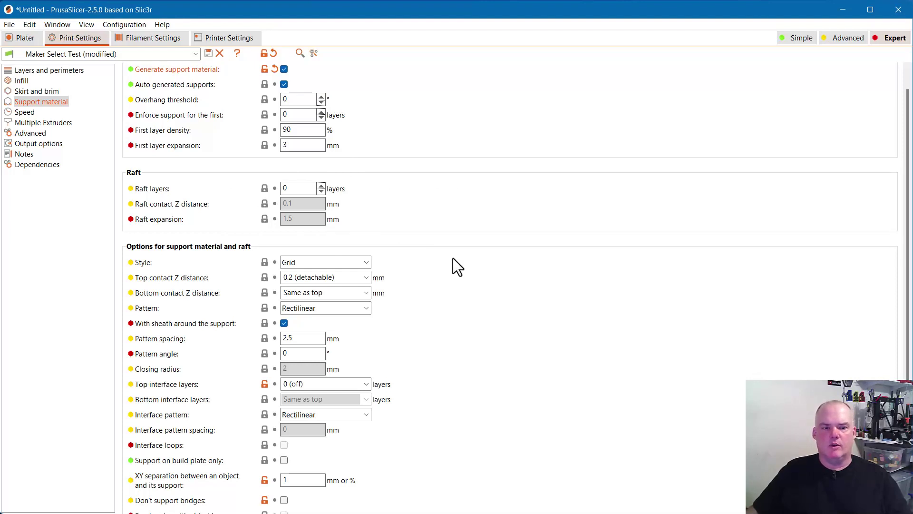
scroll(453, 258, "down", 1)
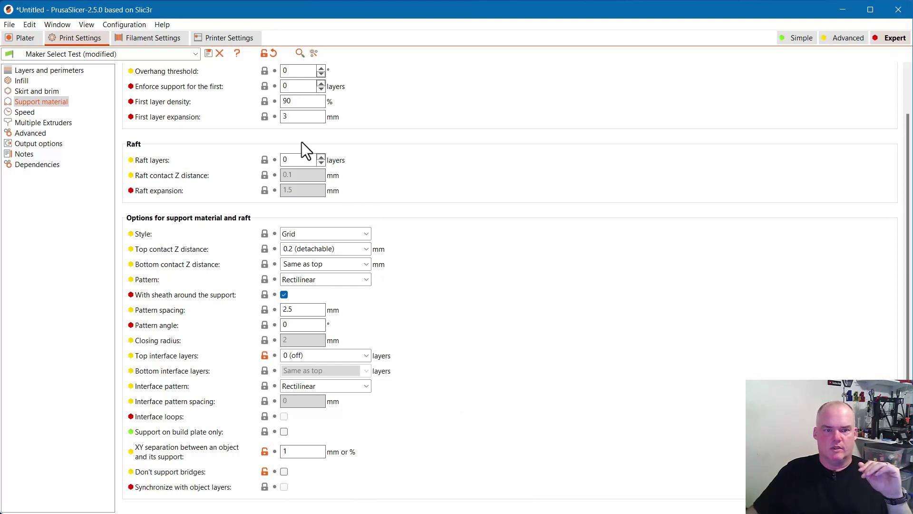
scroll(512, 336, "up", 2)
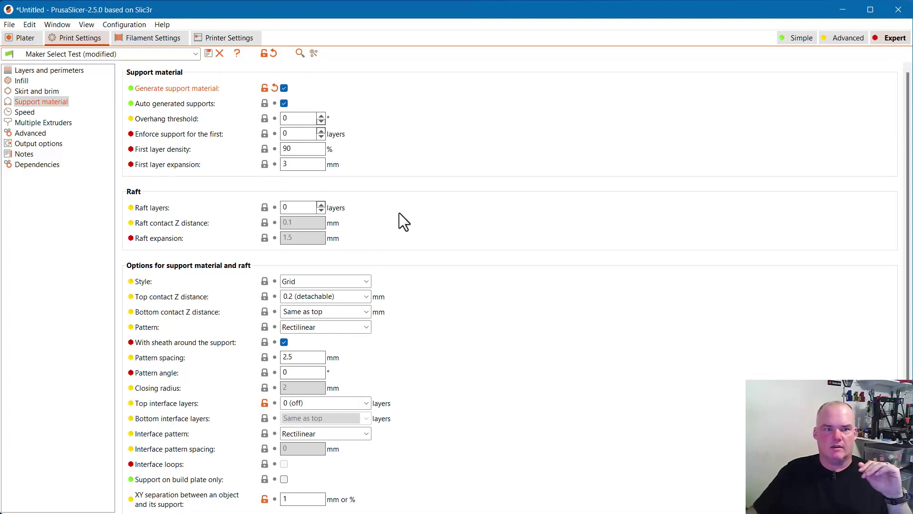
left_click(284, 88)
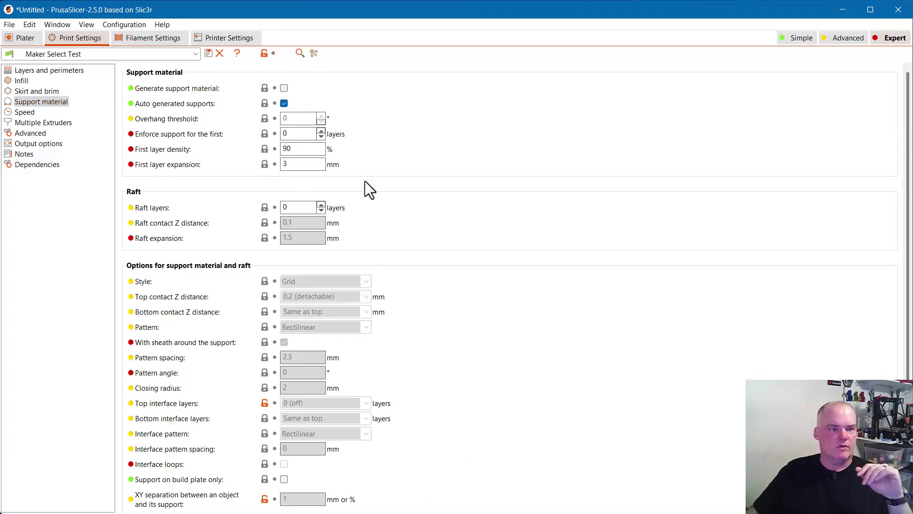
Examine the print profile's speed settings, including travel and acceleration, and the multiple extruder options
left_click(25, 112)
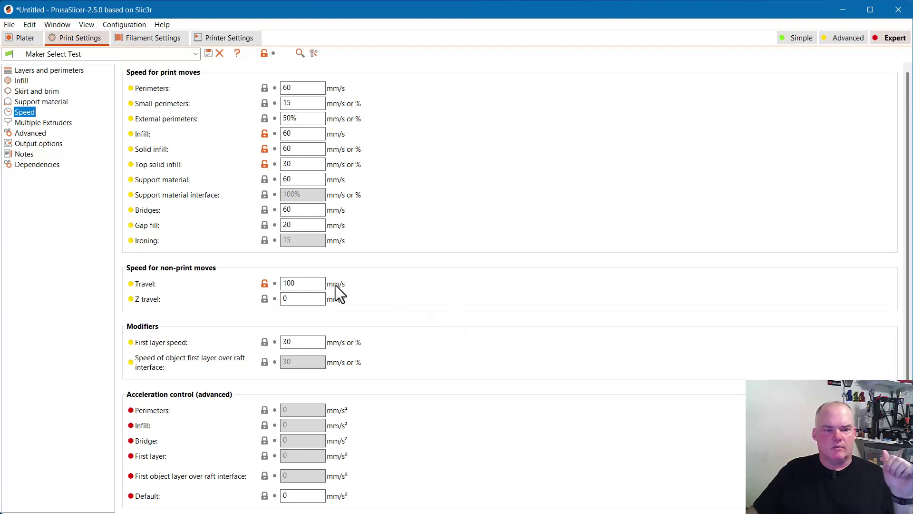
scroll(433, 316, "down", 3)
scroll(433, 316, "down", 2)
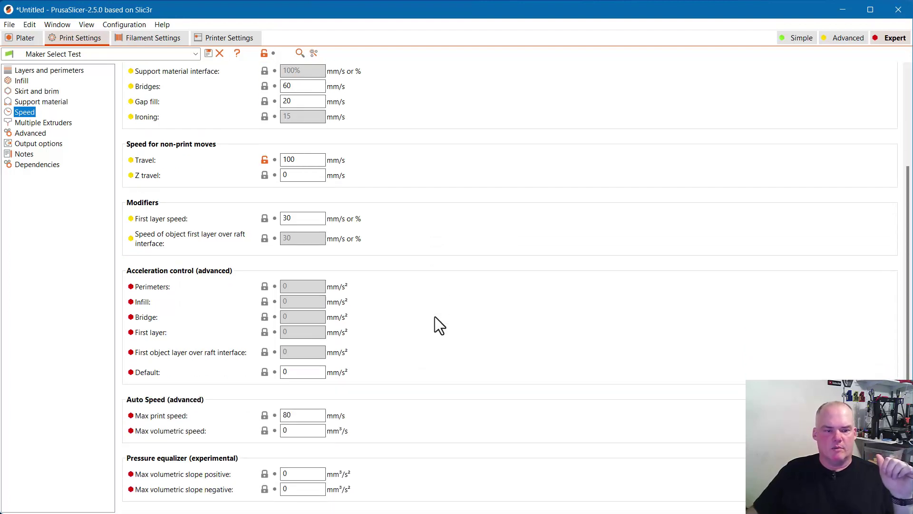
scroll(516, 229, "up", 5)
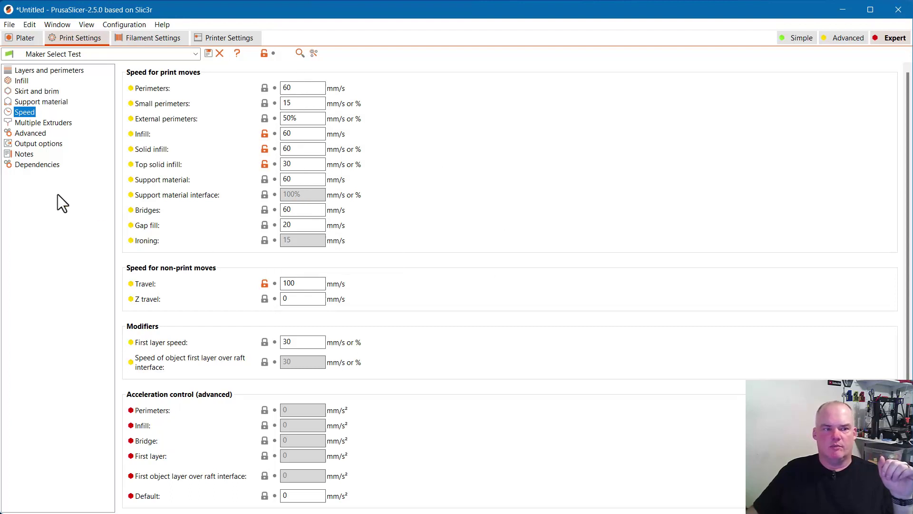
left_click(44, 122)
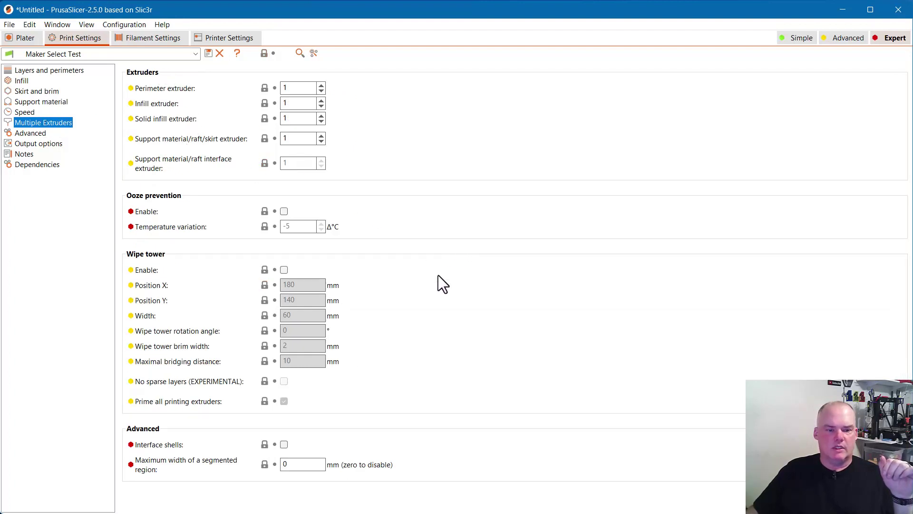
Review the print profile's advanced slicing values, including XY size and elephant foot compensation, plus its output options, notes and dependencies
left_click(30, 132)
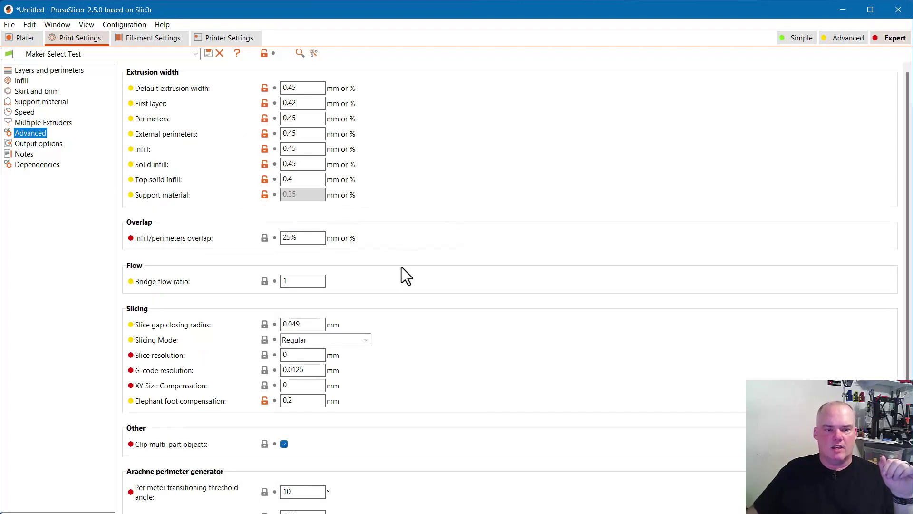
scroll(401, 267, "down", 3)
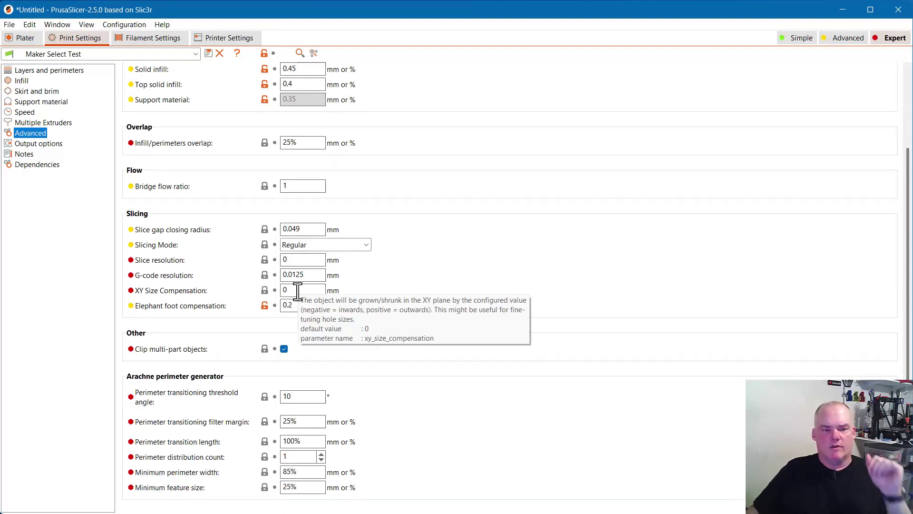
mouse_move(301, 306)
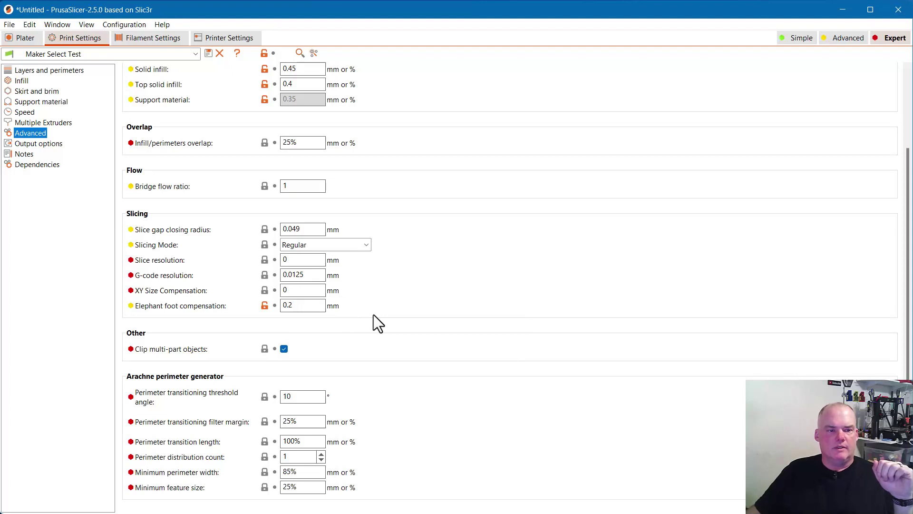
left_click(37, 143)
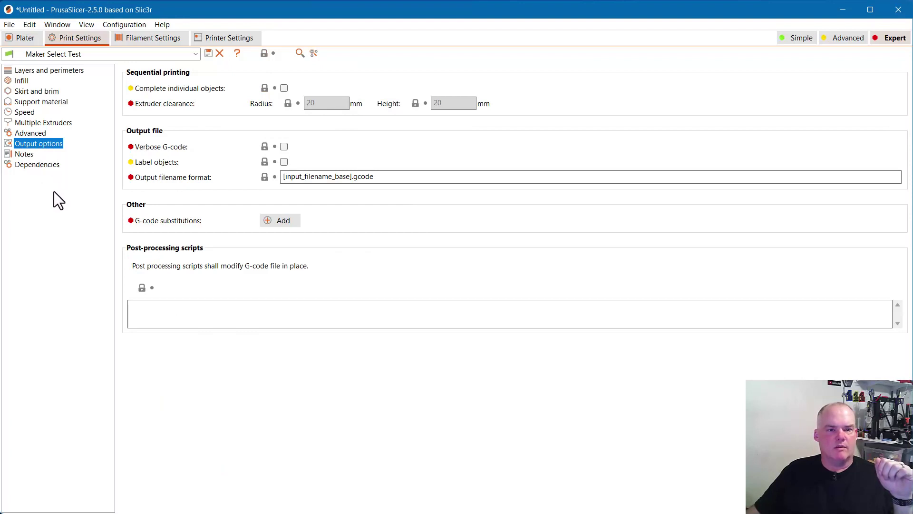
left_click(26, 154)
key("Down")
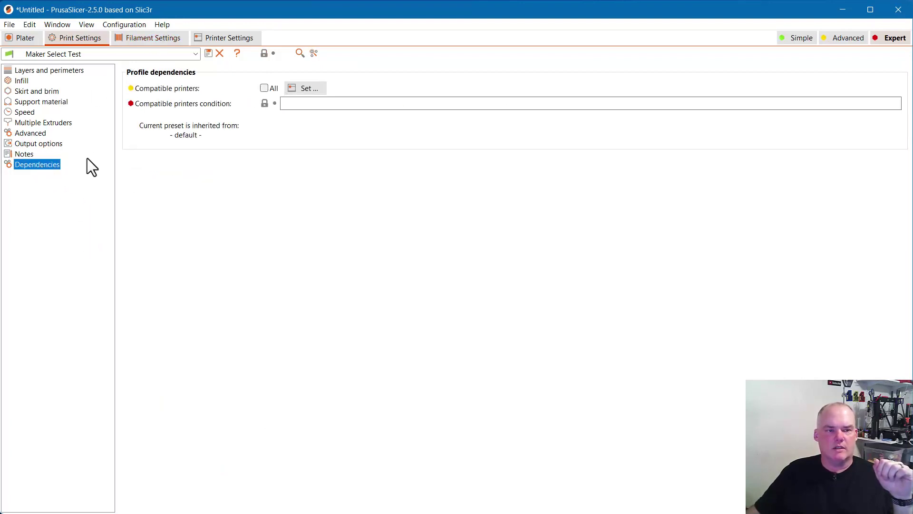
Review the eSun Pla Plus filament profile's temperature, cooling, advanced, override and custom G-code settings, plus its notes and dependencies
left_click(147, 37)
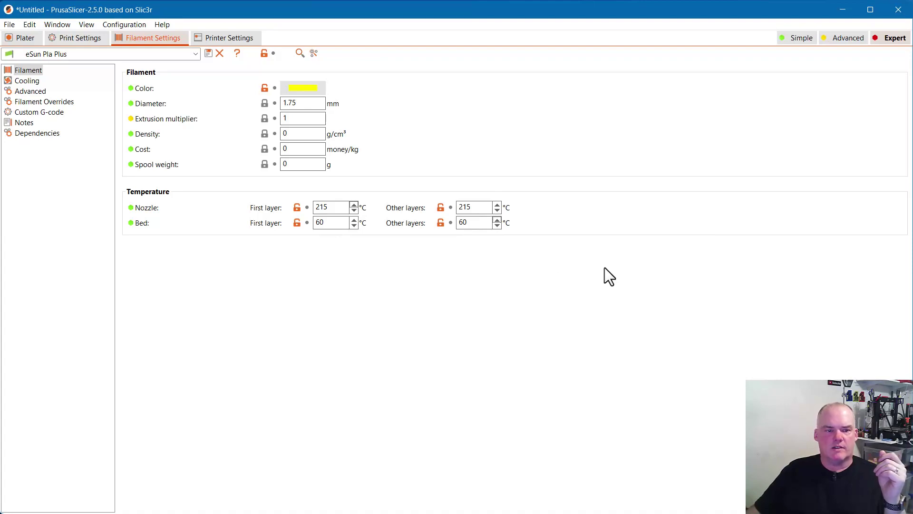
left_click(109, 81)
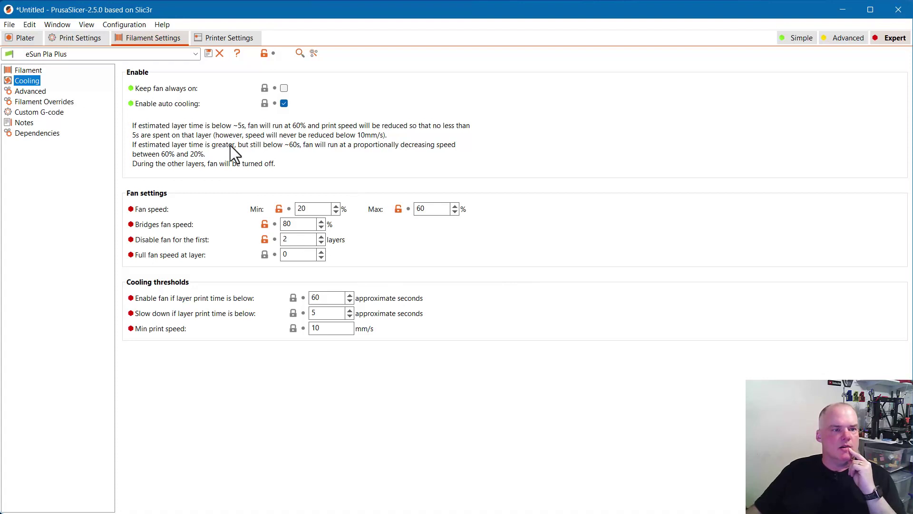
key("Down")
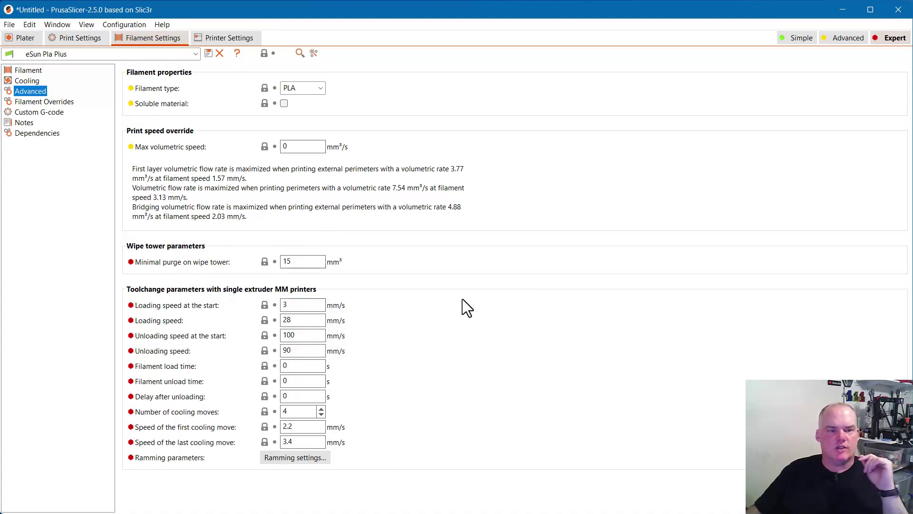
left_click(50, 102)
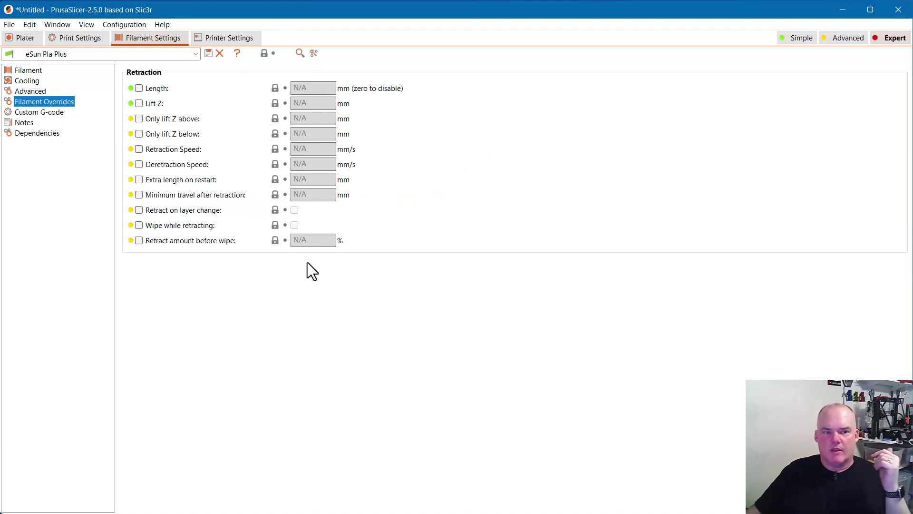
left_click(52, 114)
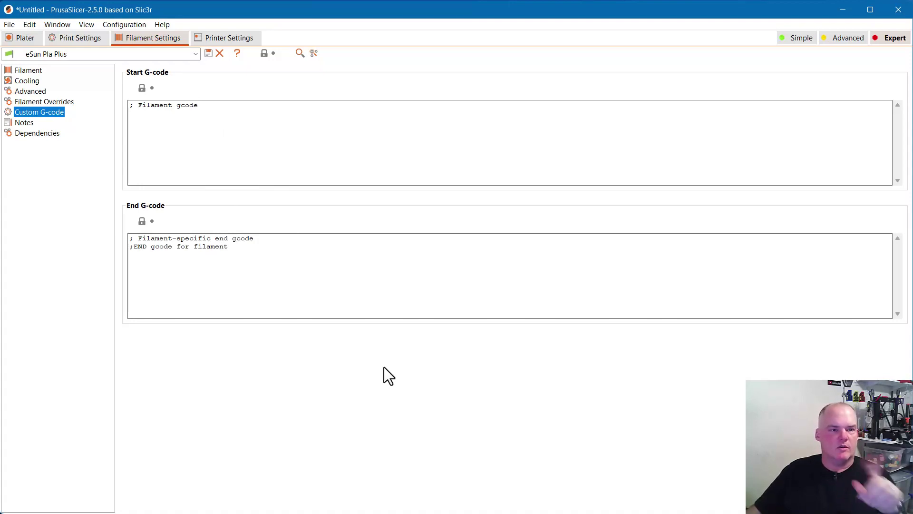
left_click(24, 123)
left_click(32, 134)
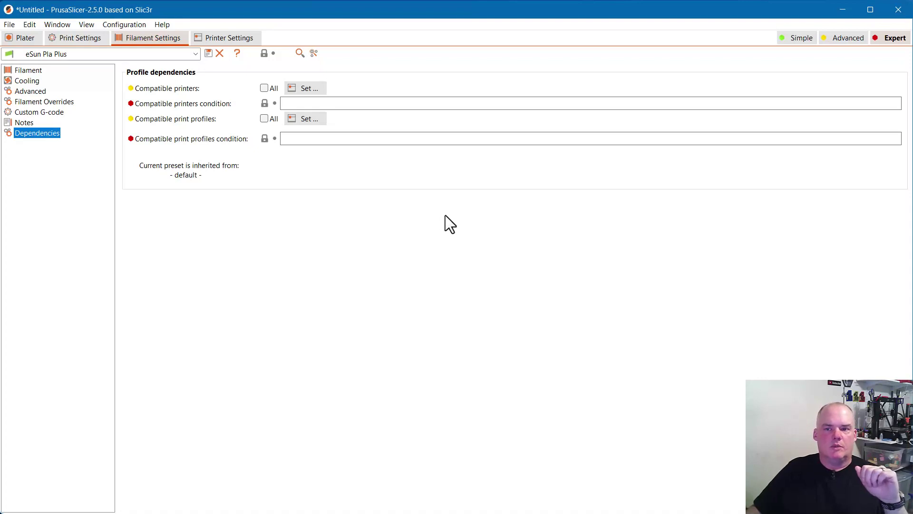
Examine the printer profile's general settings and read through its custom start and end G-code
left_click(234, 40)
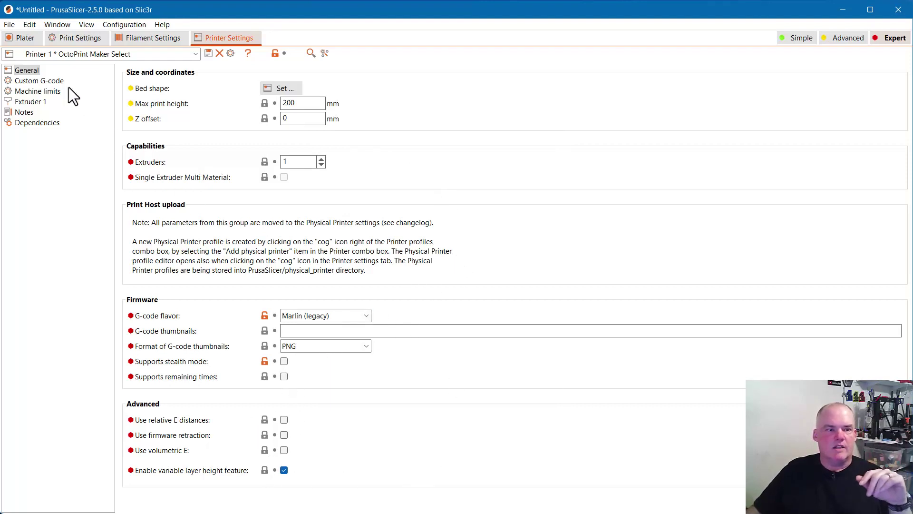
left_click(47, 81)
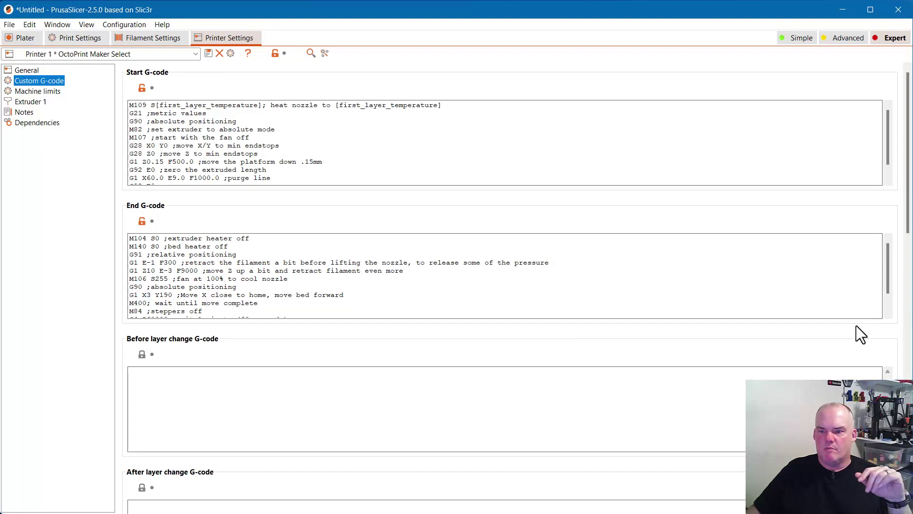
mouse_move(336, 132)
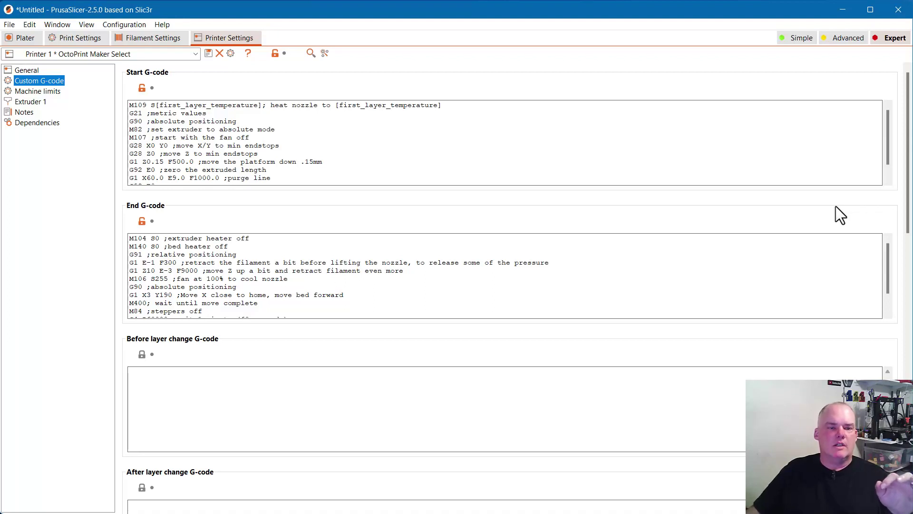
mouse_move(173, 114)
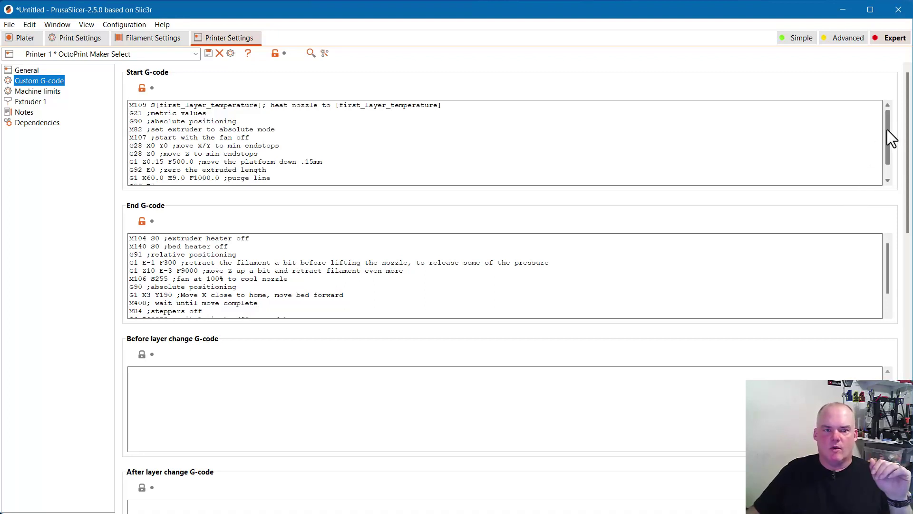
mouse_move(887, 130)
left_mouse_down()
mouse_move(886, 148)
mouse_move(885, 122)
mouse_move(887, 138)
left_mouse_up()
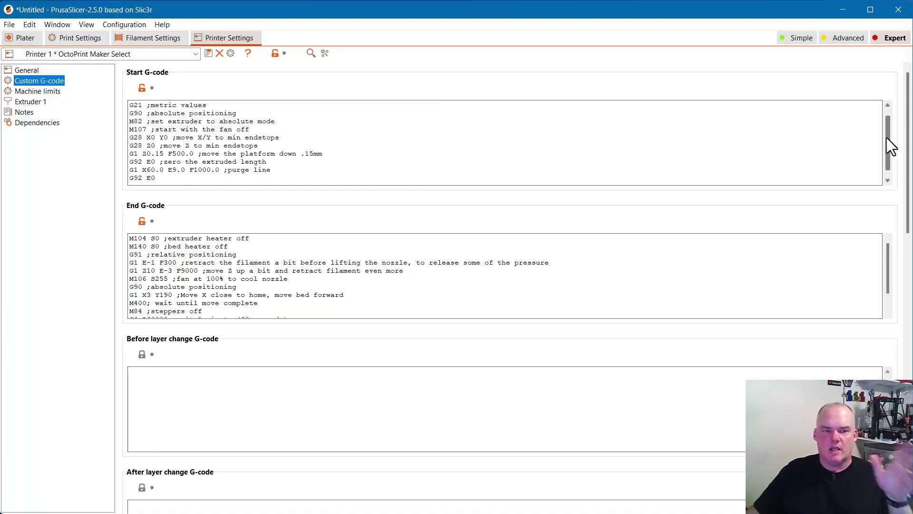
scroll(886, 138, "down", 1)
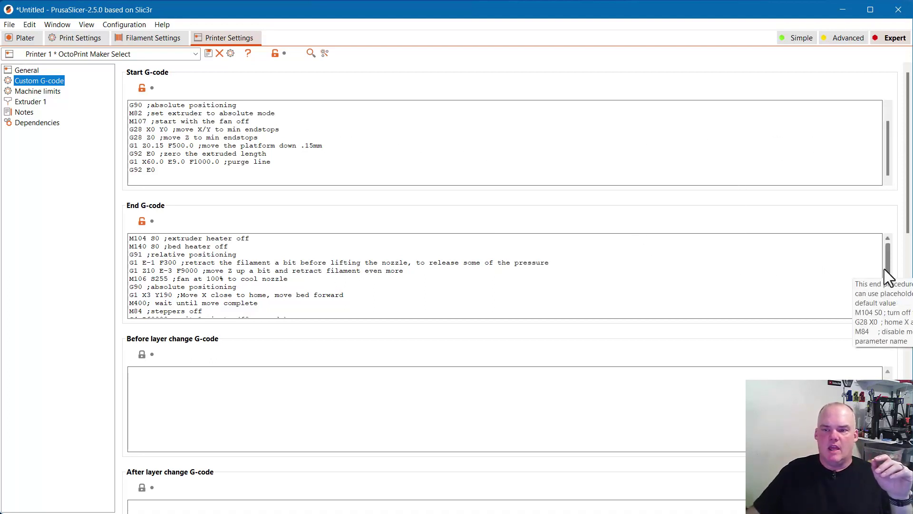
left_click_drag(884, 265, 883, 280)
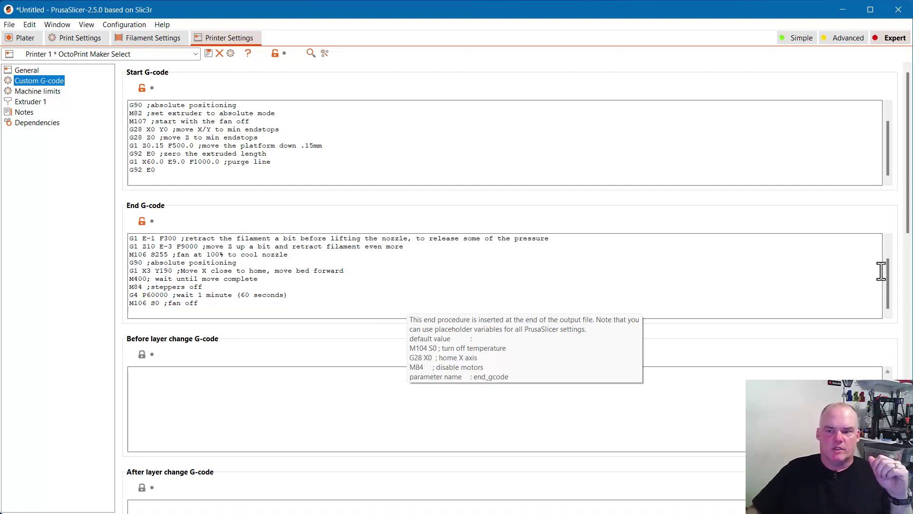
left_click_drag(888, 278, 887, 273)
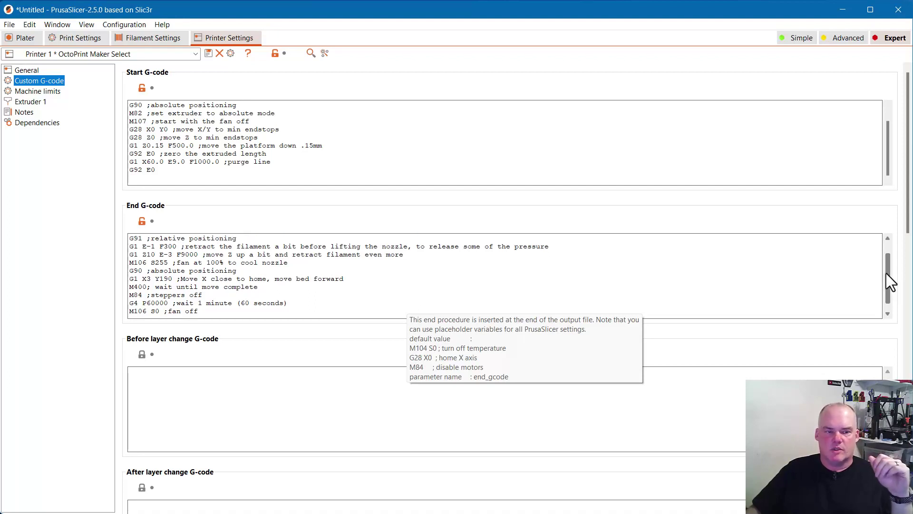
left_click_drag(888, 273, 891, 264)
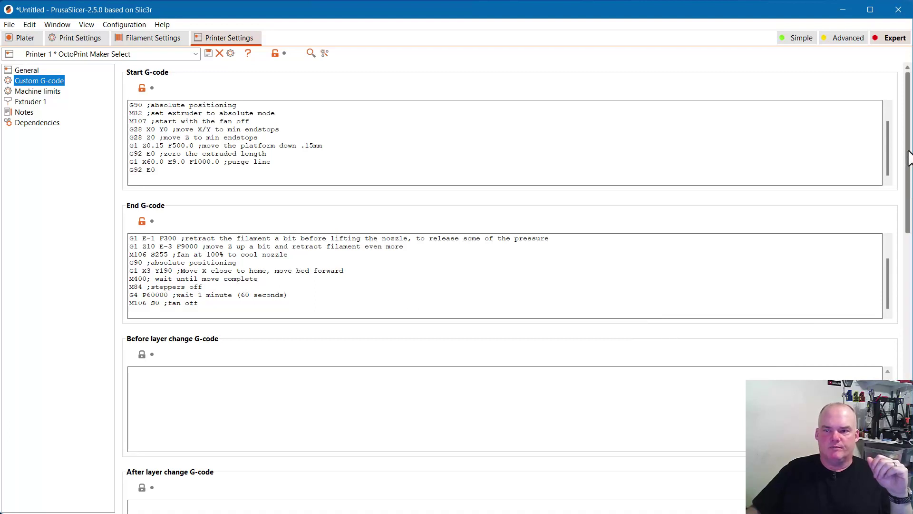
mouse_move(908, 152)
left_mouse_down()
mouse_move(907, 426)
mouse_move(908, 154)
left_mouse_up()
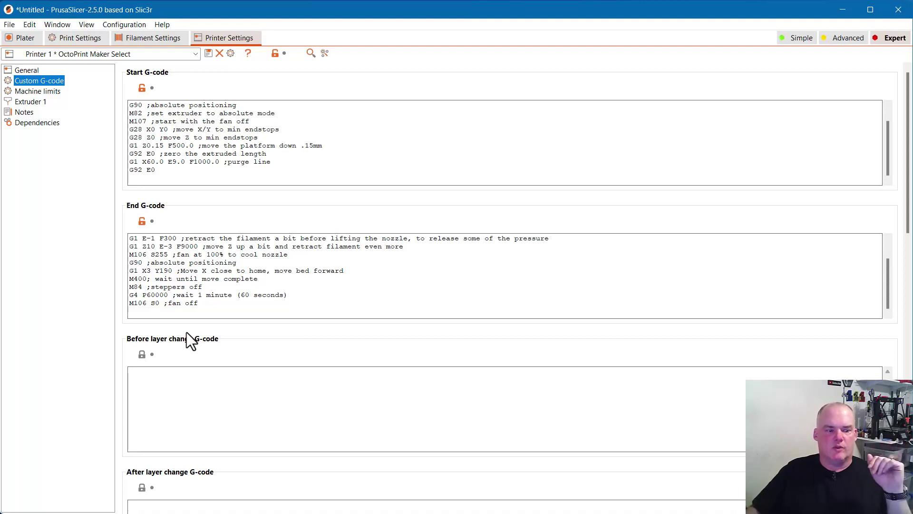
Review the printer profile's machine limits and its extruder nozzle, layer height and retraction settings, plus its notes and dependencies
key("Down")
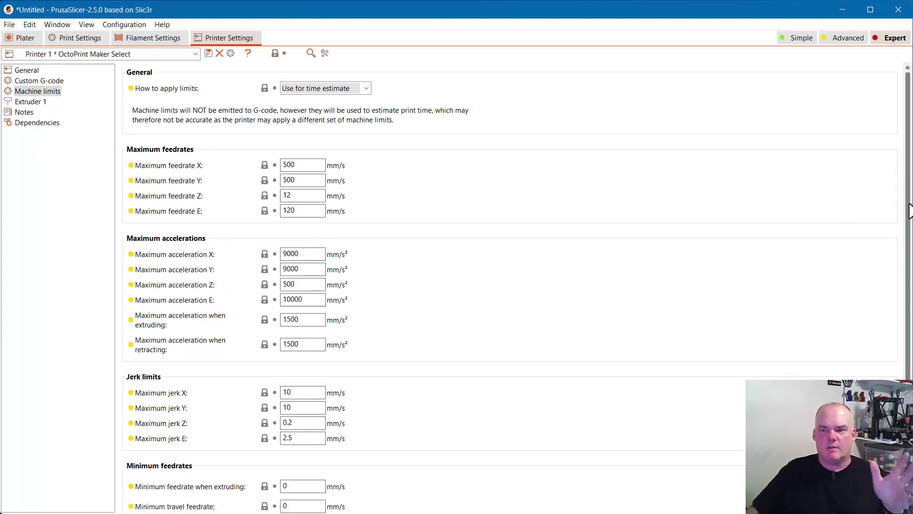
scroll(900, 276, "down", 1)
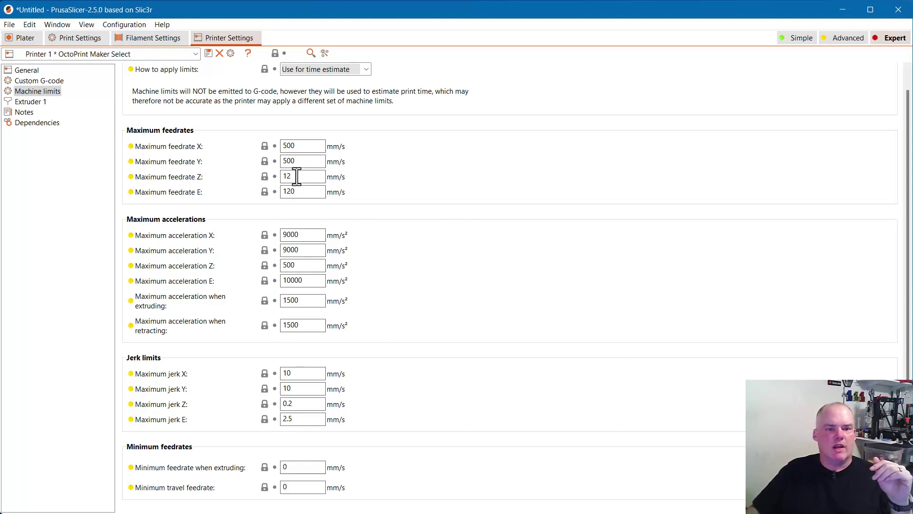
left_click(28, 102)
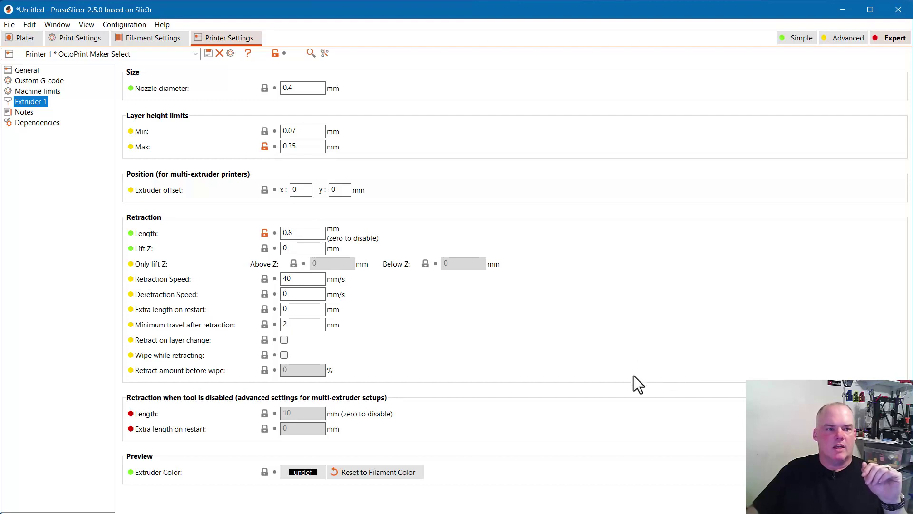
mouse_move(308, 233)
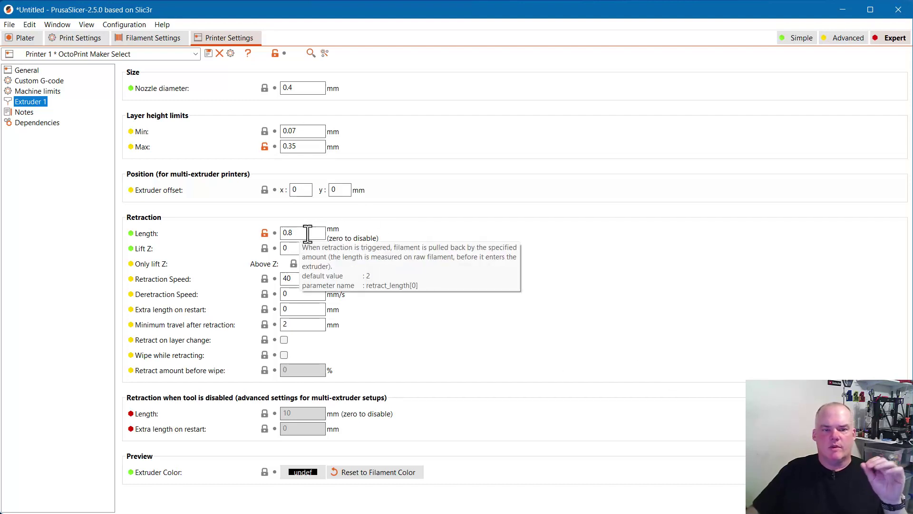
left_click_drag(309, 233, 274, 233)
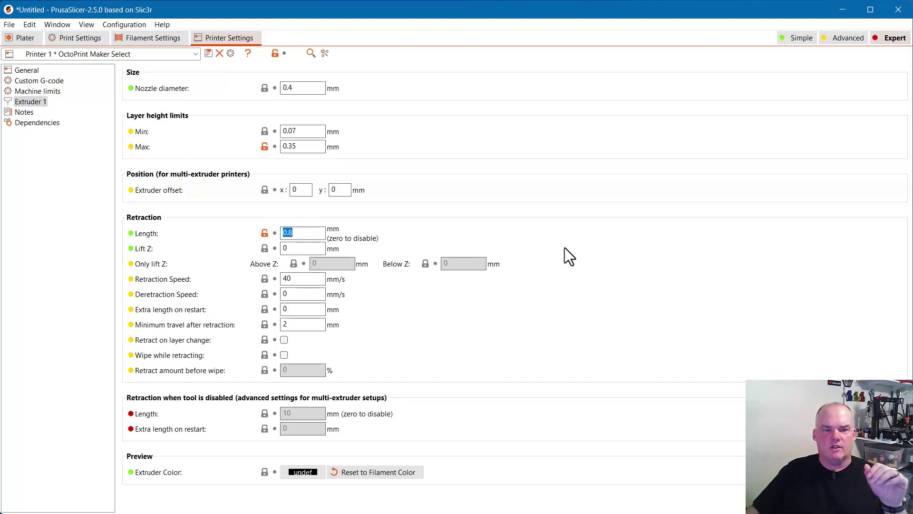
left_click(310, 234)
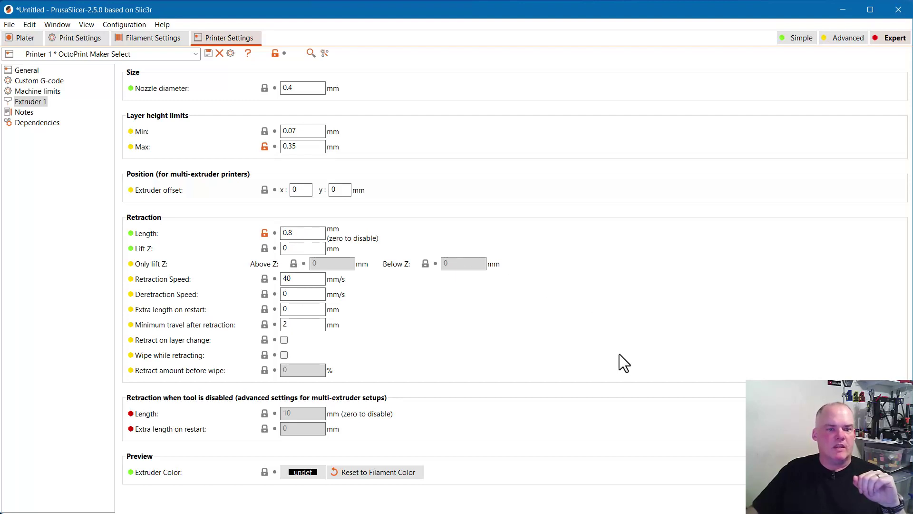
left_click(21, 113)
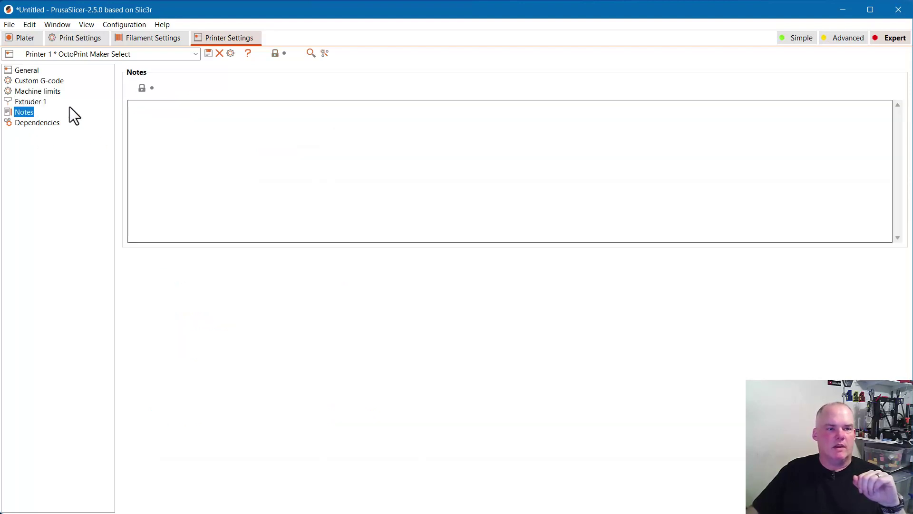
left_click(44, 124)
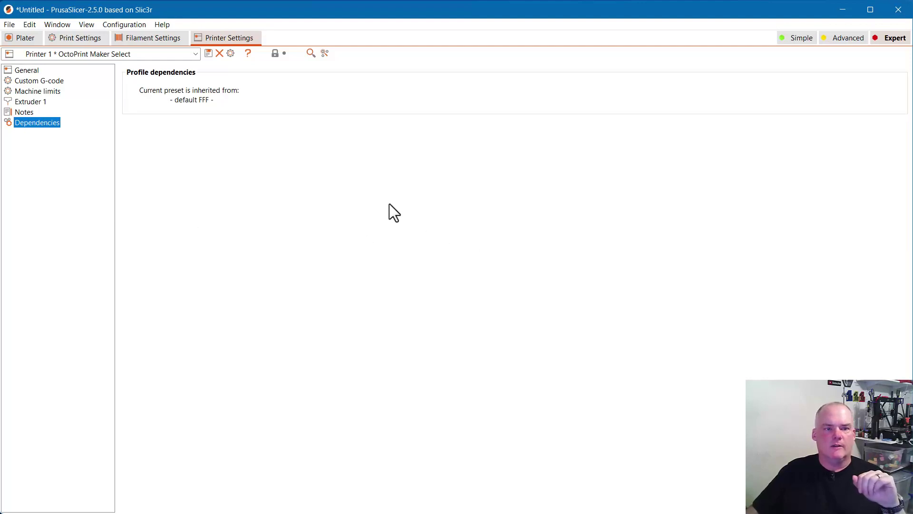
Inspect the physical printer's OctoPrint host upload settings from the plater and close them without changes
key("ctrl+1")
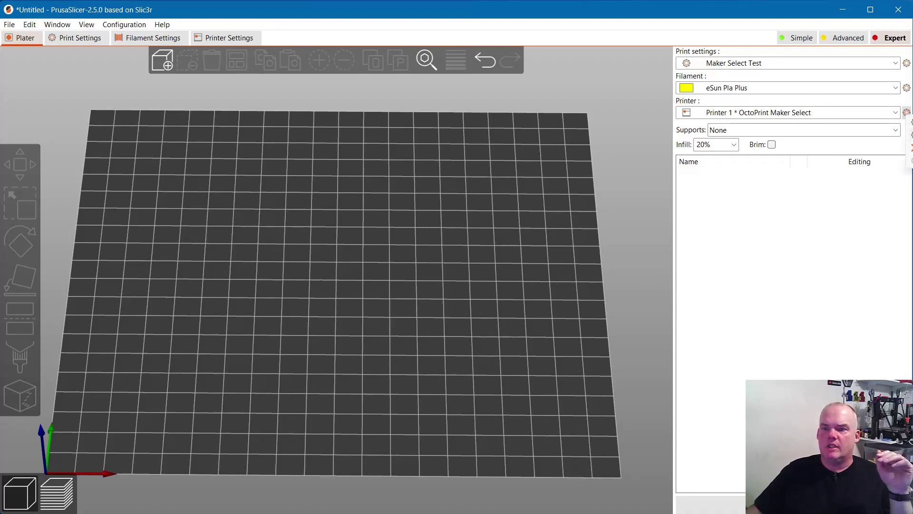
left_click(907, 112)
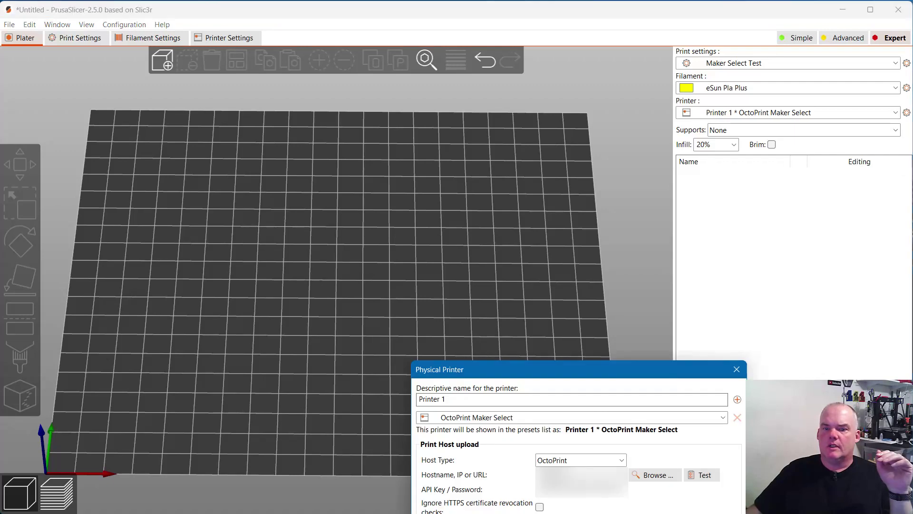
left_click_drag(611, 370, 463, 131)
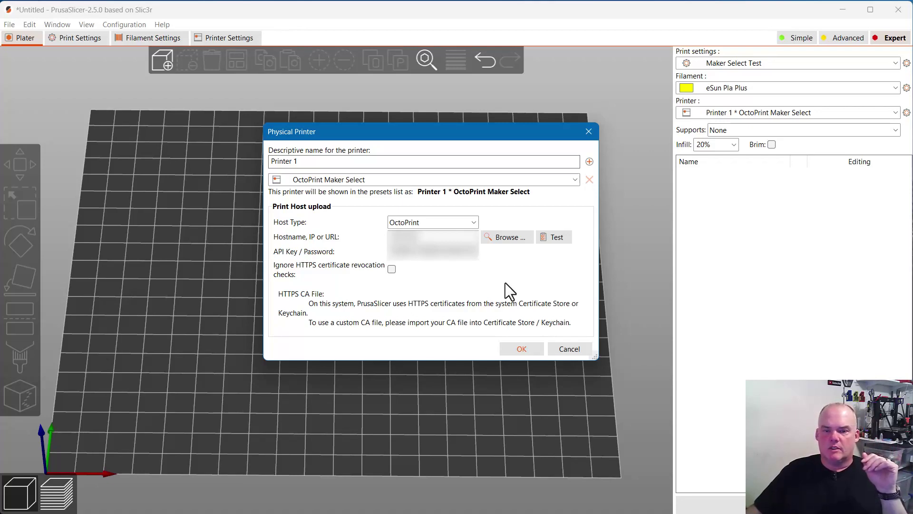
left_click(568, 348)
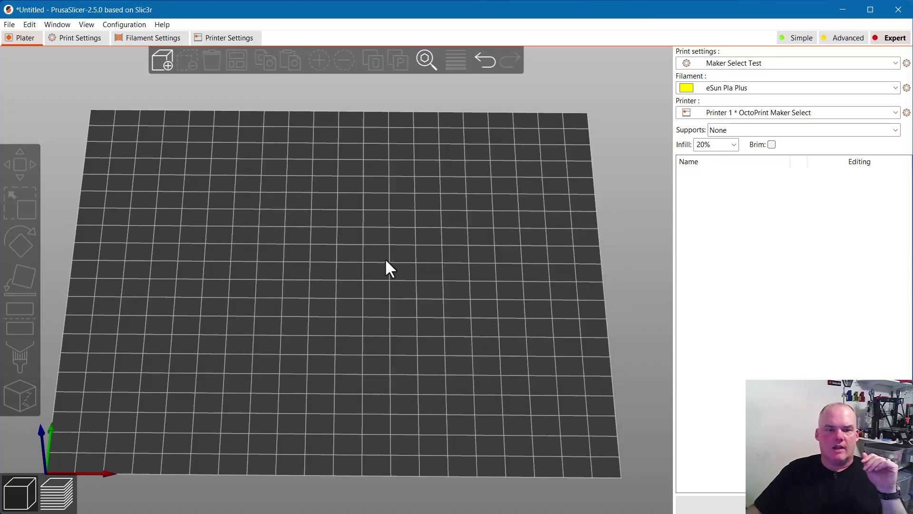
left_click_drag(385, 260, 391, 310)
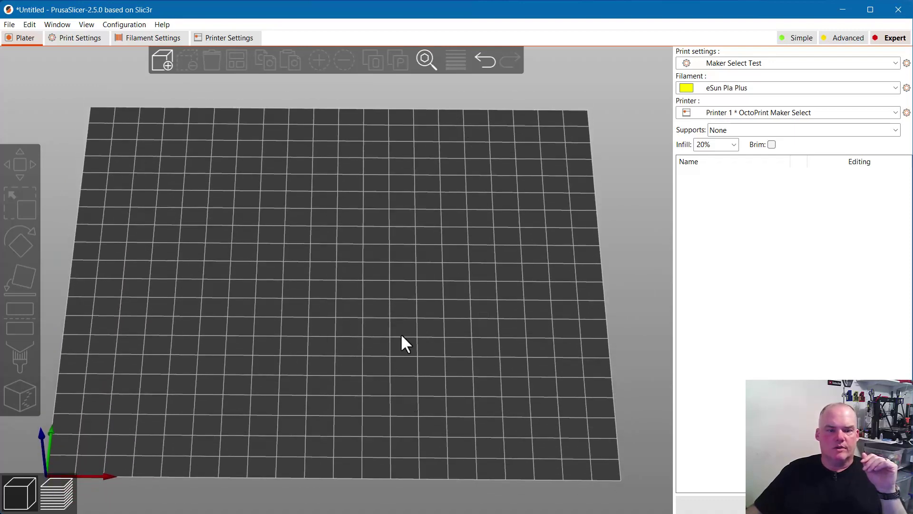
scroll(401, 335, "down", 2)
scroll(401, 336, "up", 2)
left_click_drag(430, 333, 430, 328)
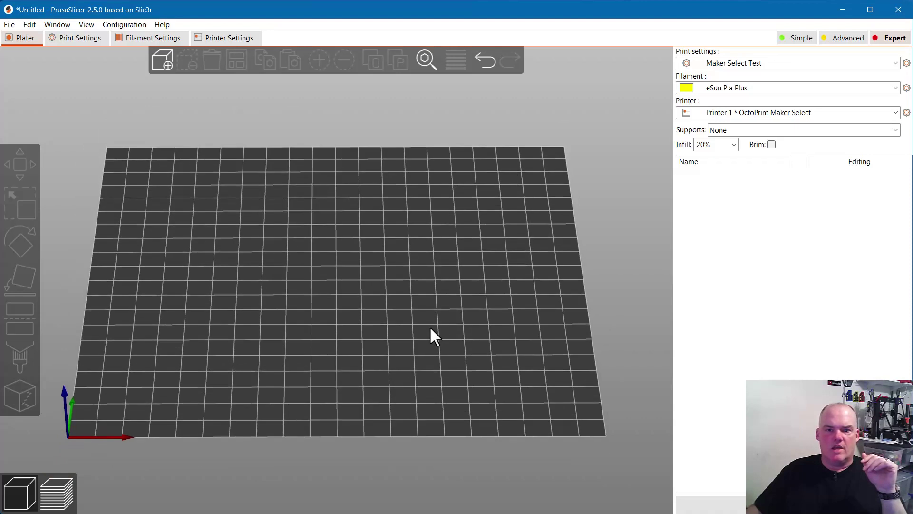